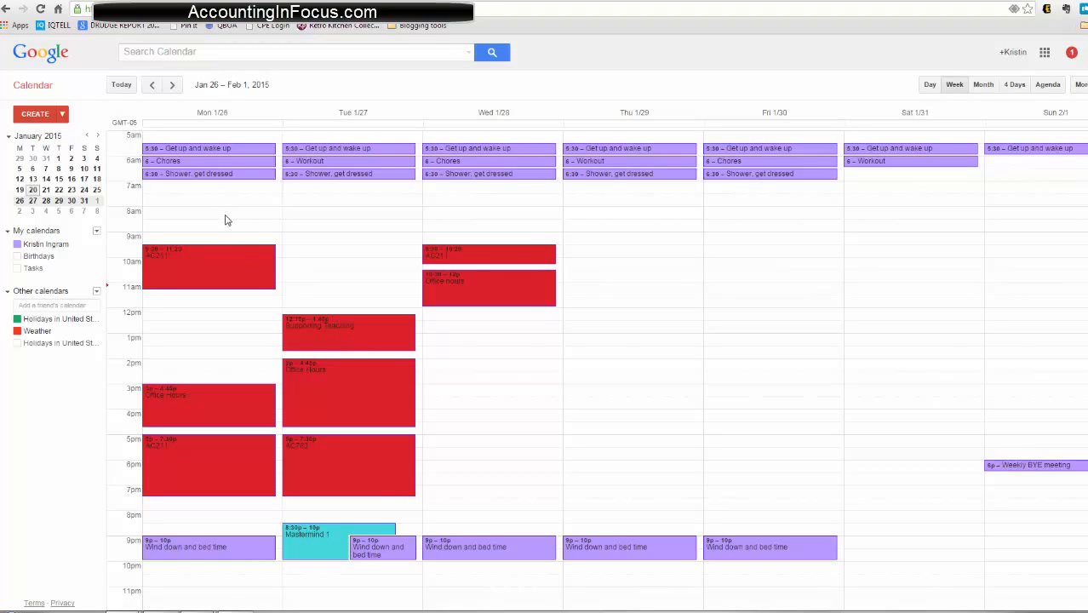
Start a detailed event on Monday, January 26, from 8:00am to 9:30am and title it AC211.
left_click_drag(225, 219, 228, 238)
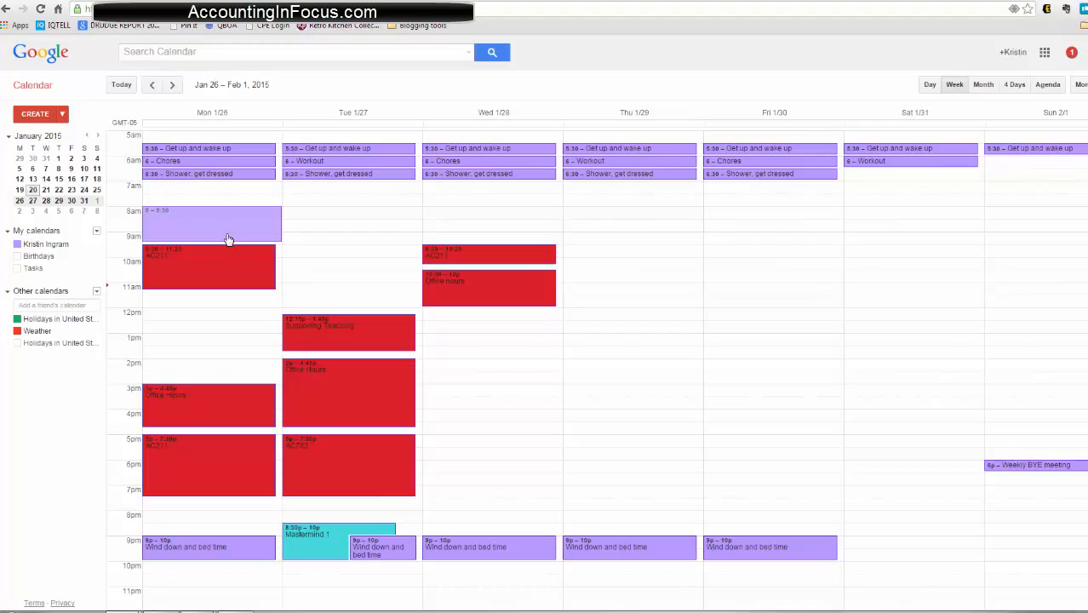
left_click_drag(228, 238, 229, 238)
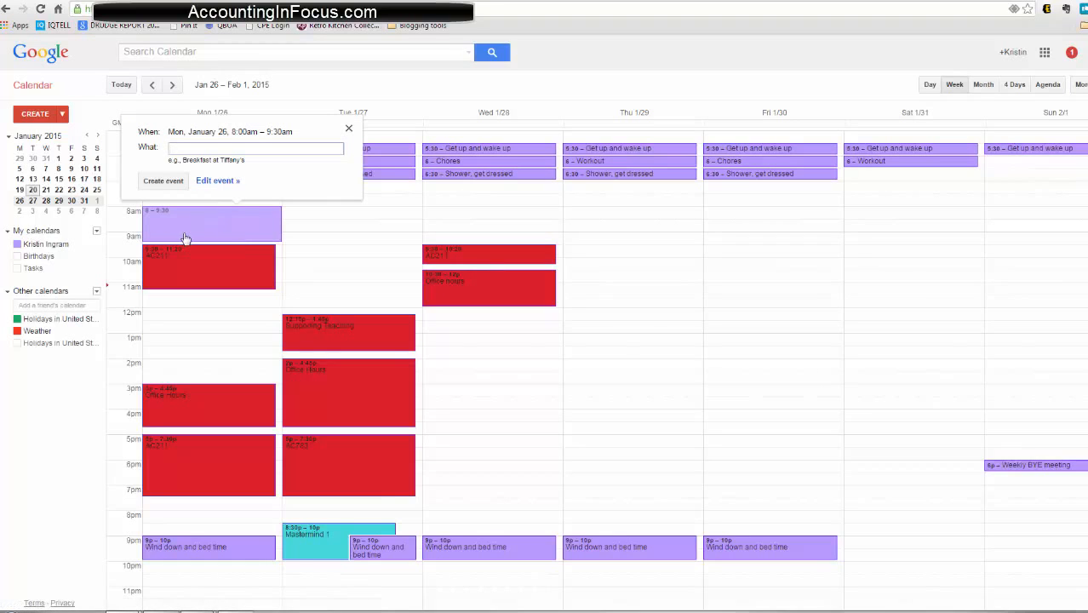
left_click(216, 184)
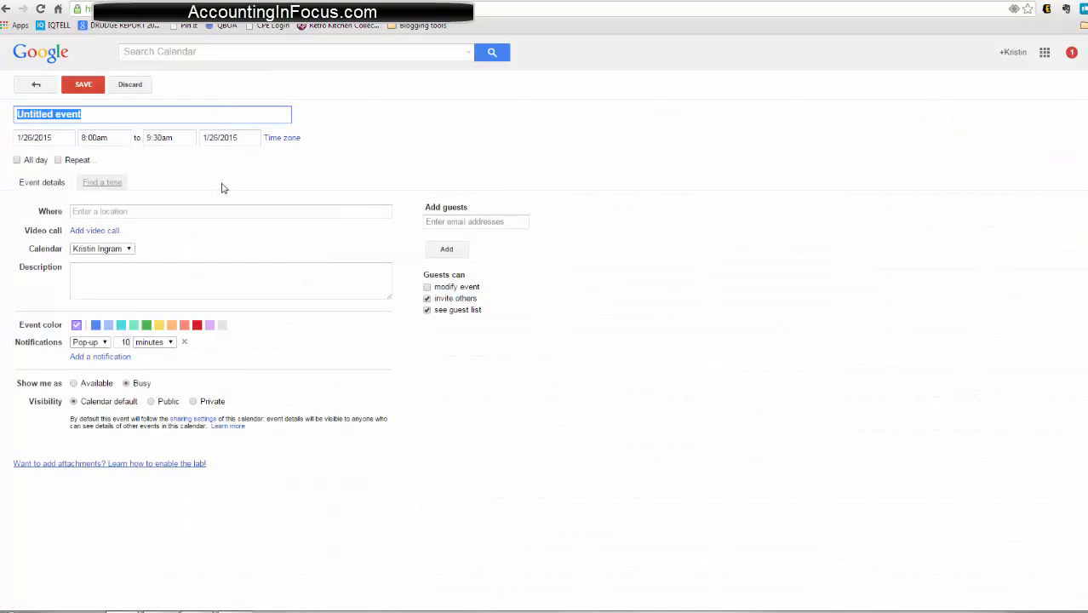
type("AC211")
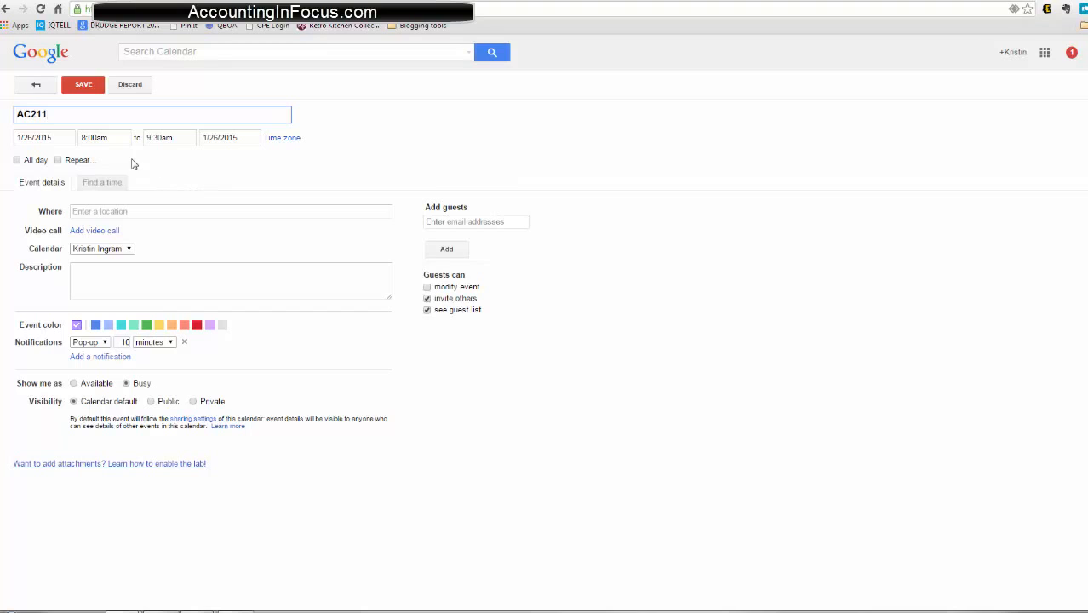
Set the AC211 event's end time to 9:15am and its date to 1/22/2015.
left_click(186, 139)
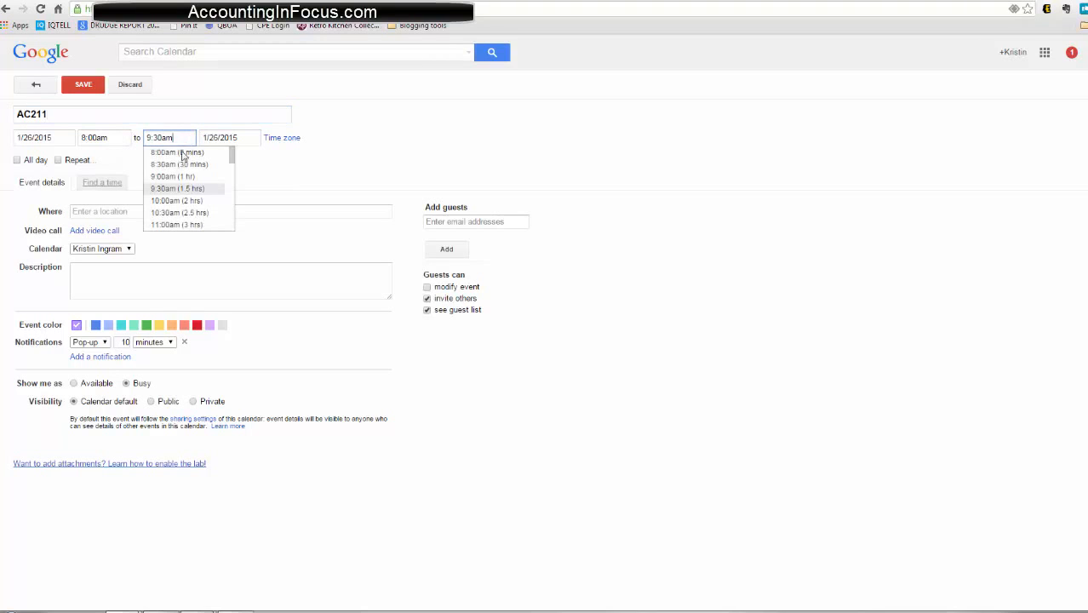
left_click(161, 137)
key("BackSpace")
key("BackSpace")
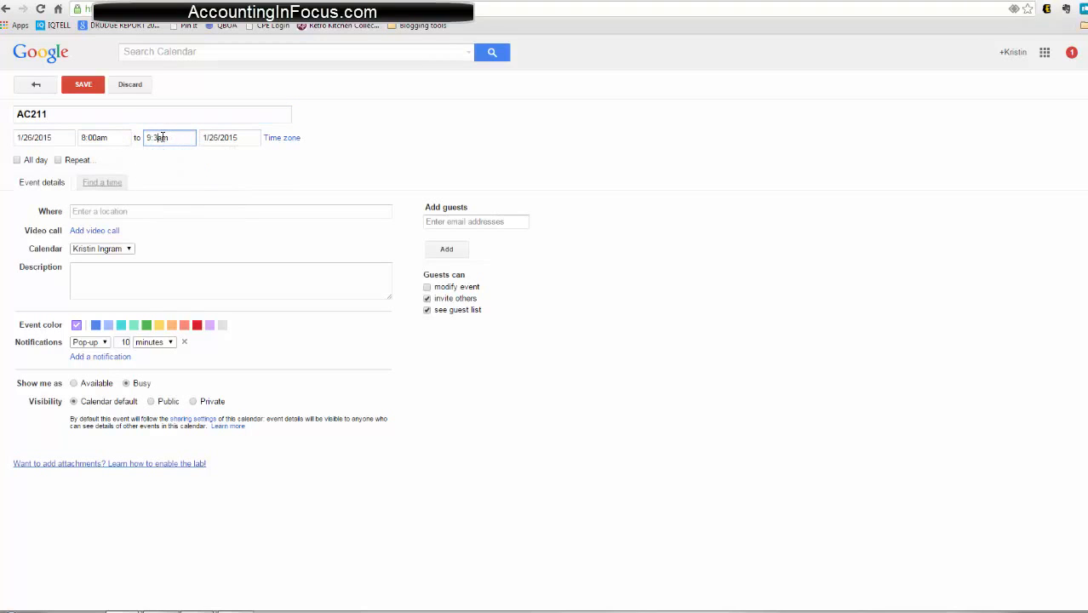
type("15")
left_click(182, 176)
left_click(38, 138)
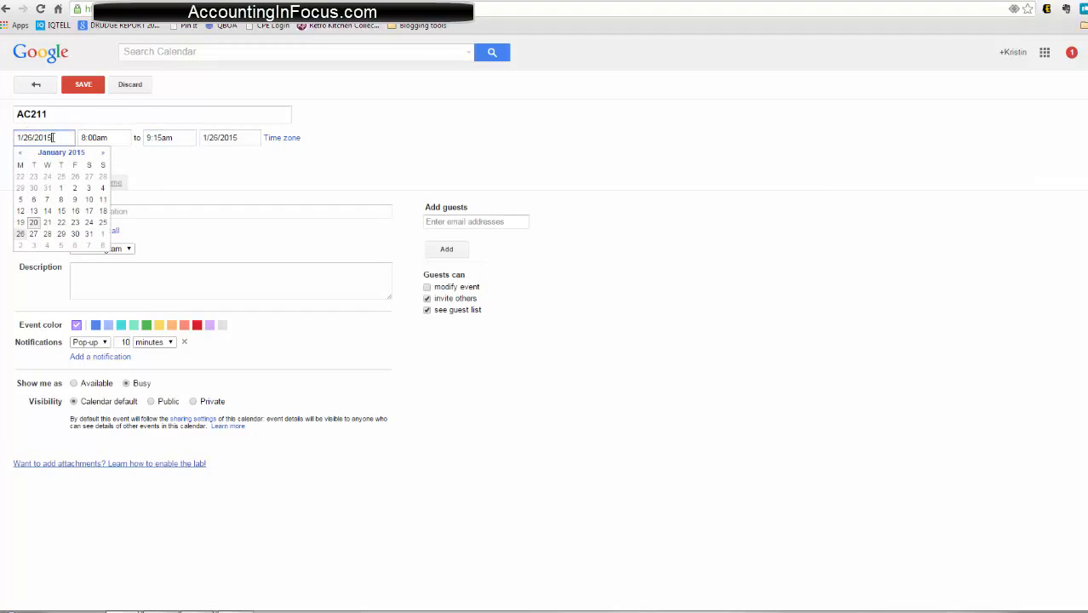
left_click(61, 223)
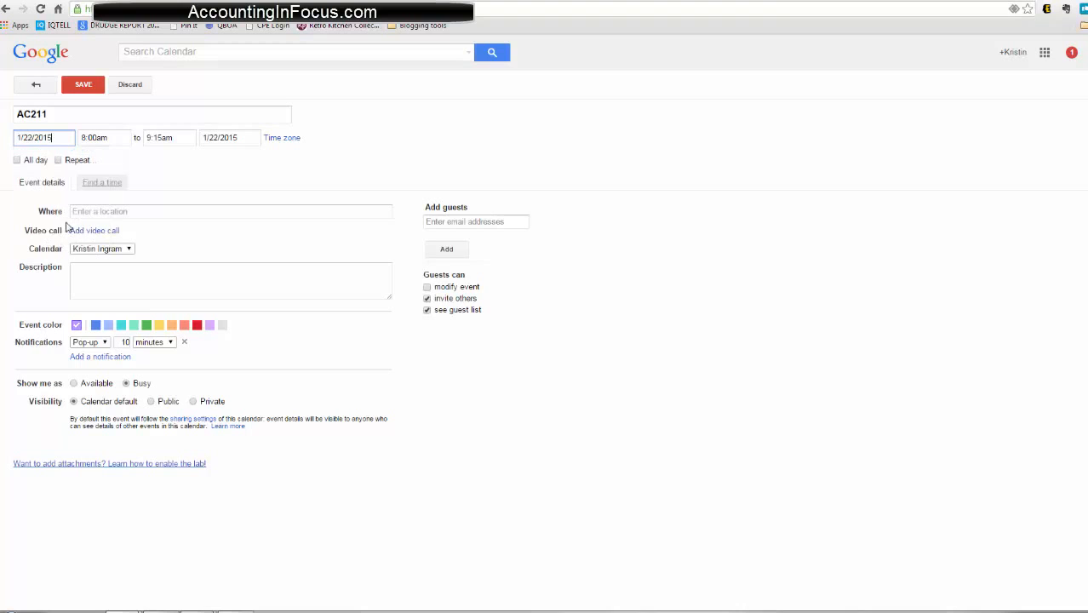
Make the AC211 event repeat weekly on Monday and Wednesday only, leaving out Thursday.
left_click(58, 160)
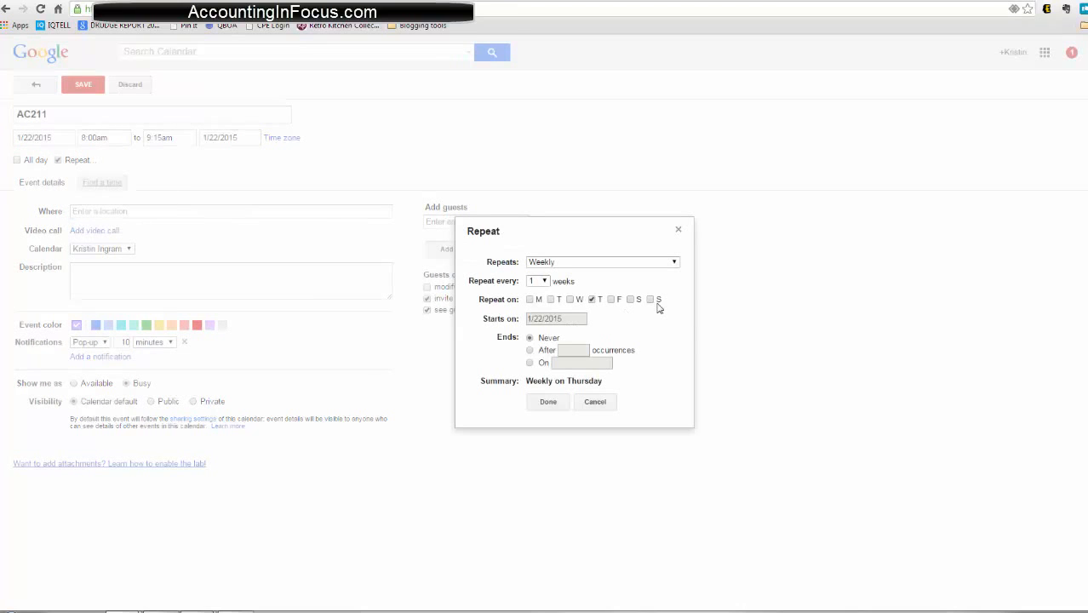
left_click(530, 300)
left_click(569, 300)
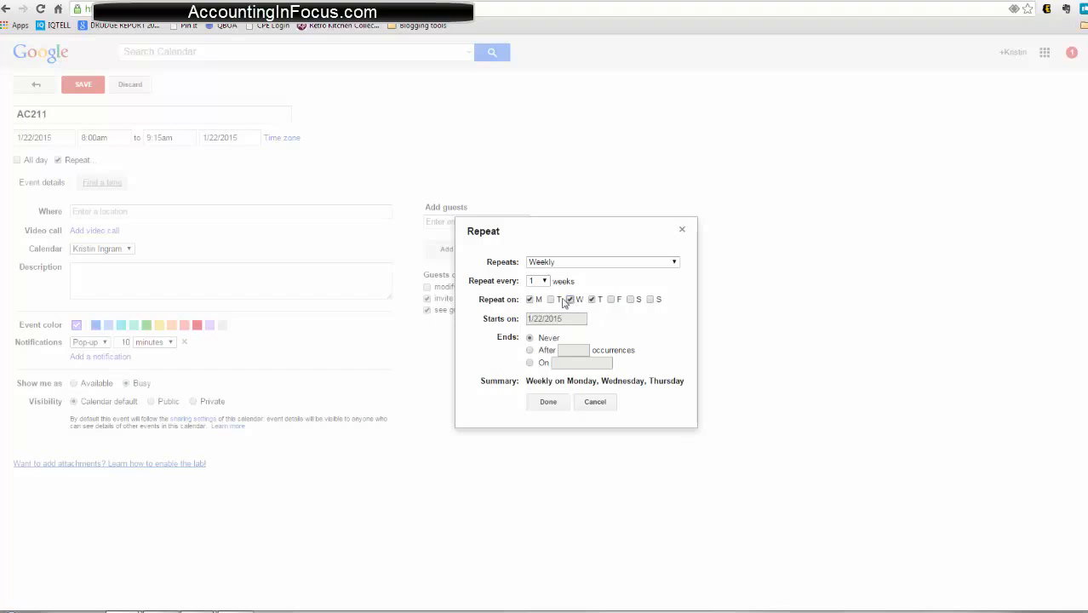
left_click(592, 300)
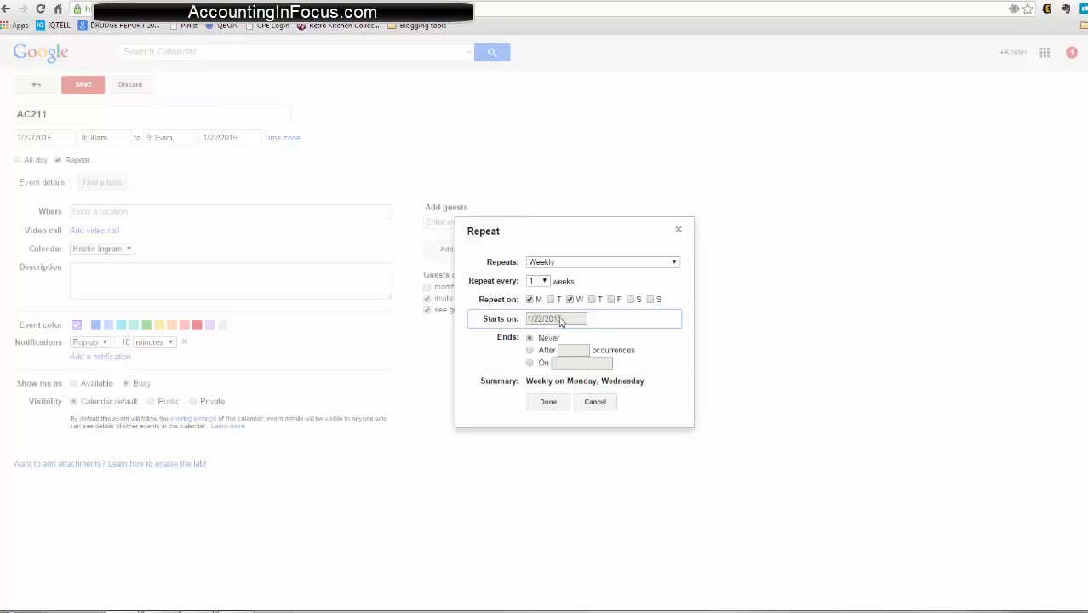
End the AC211 repetition on 5/4/2015 and apply the repeat settings.
left_click(530, 362)
left_click(586, 363)
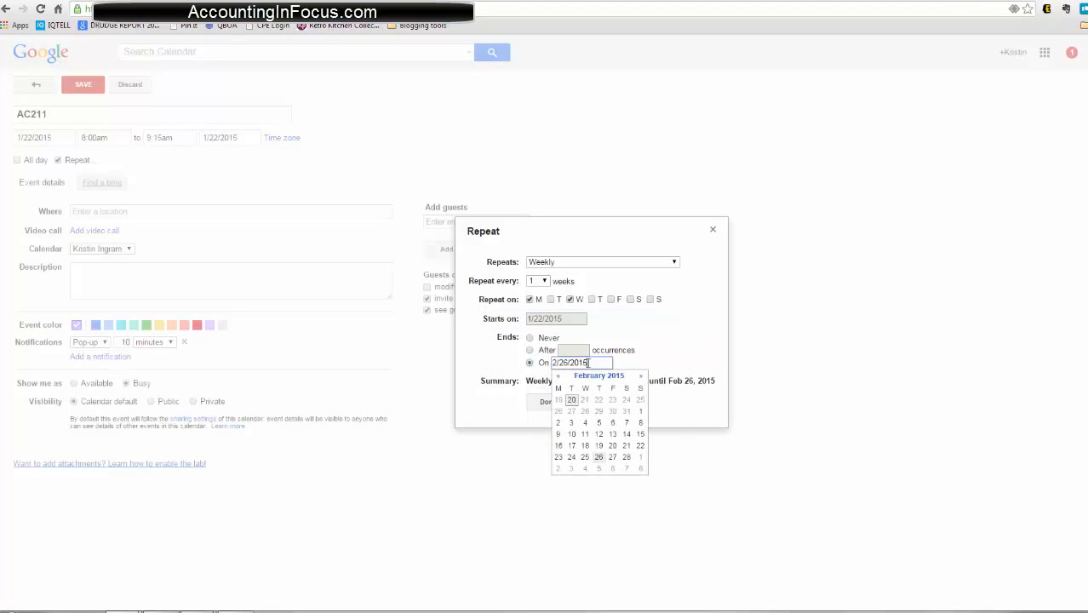
left_click(640, 377)
left_click(640, 378)
left_click(640, 378)
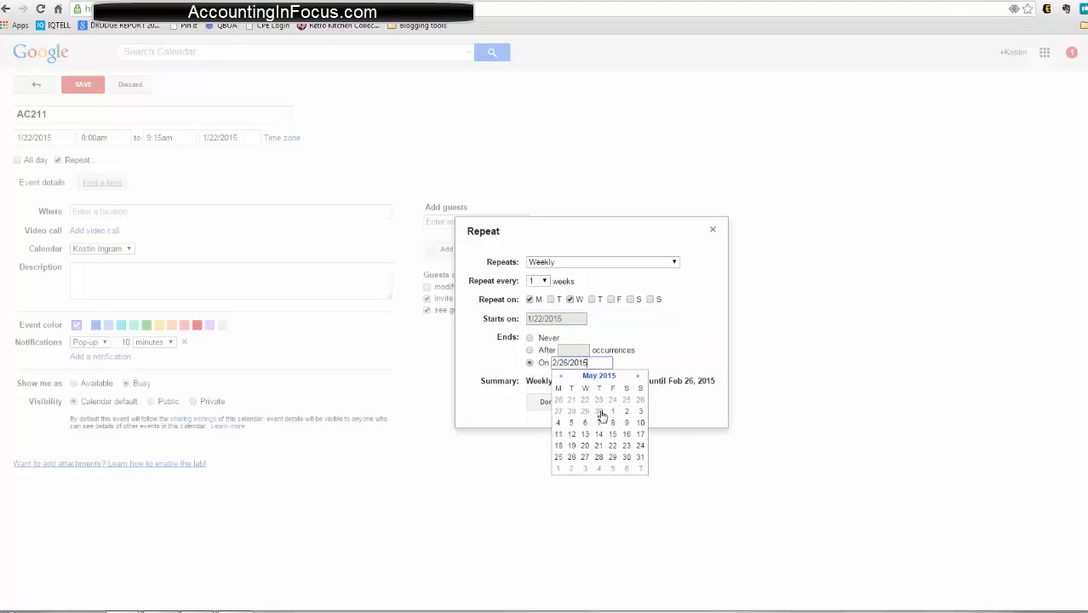
left_click(560, 424)
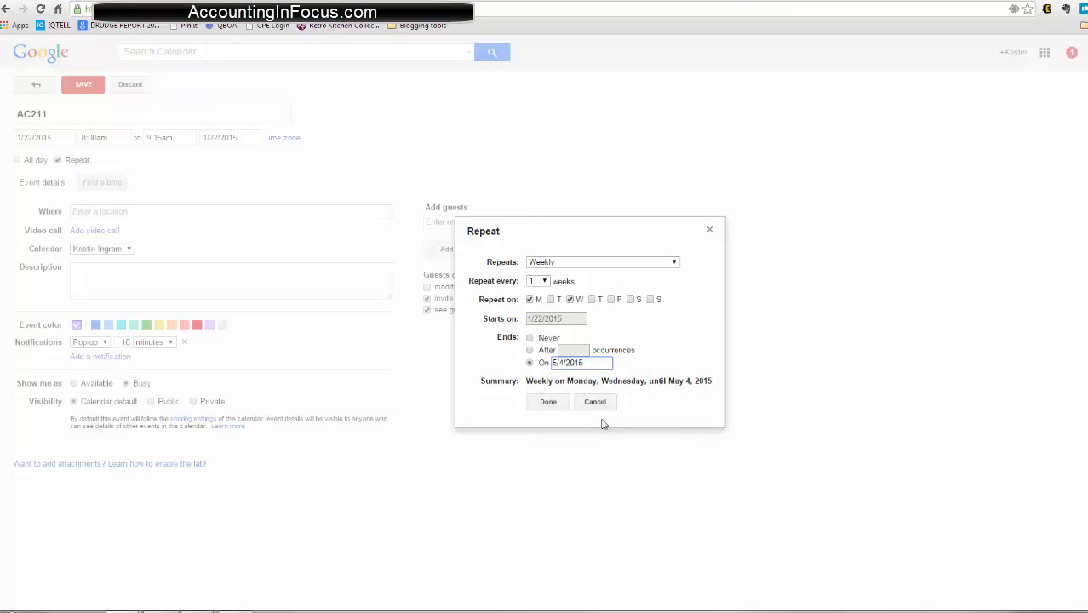
left_click(550, 403)
Change the AC211 event's start date to Wednesday, 1/21/2015.
left_click(39, 137)
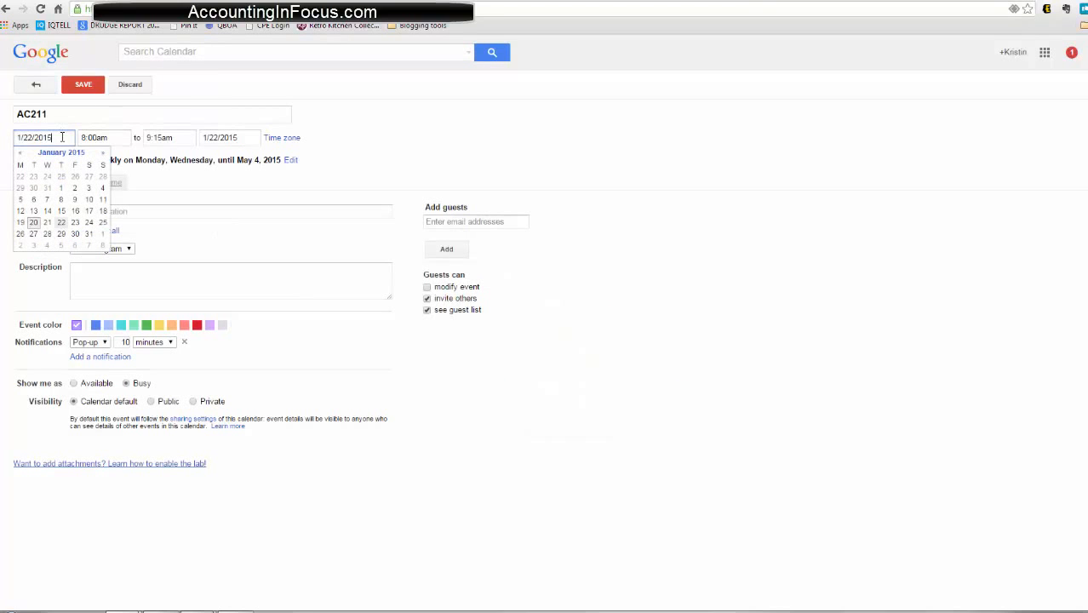
left_click(47, 222)
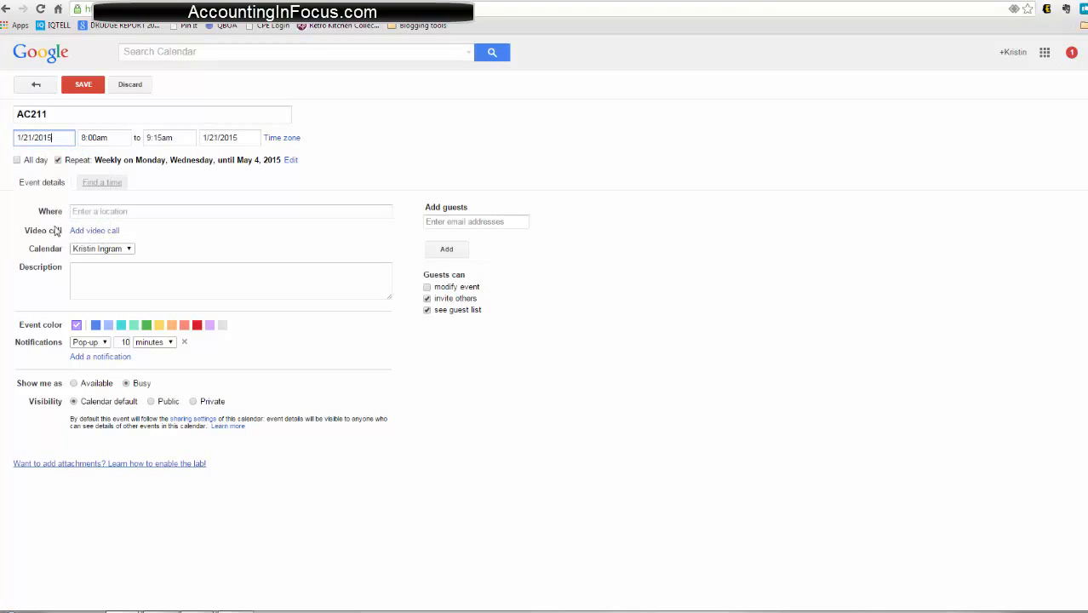
left_click(246, 138)
left_click(346, 159)
Save the AC211 event with A421 as its location and red as its event color.
left_click(226, 211)
type("A421")
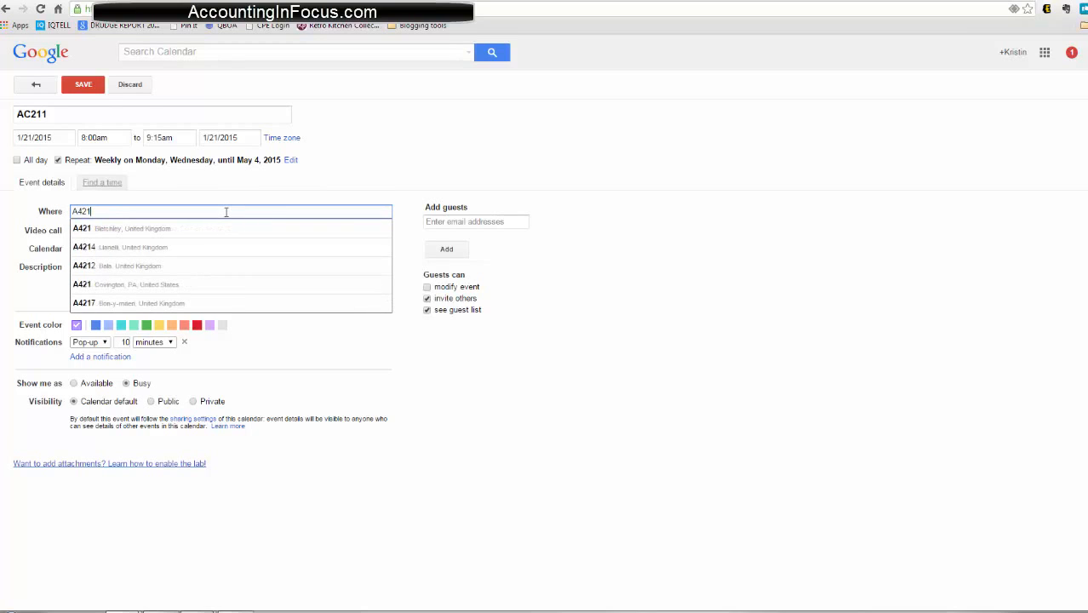
left_click(240, 202)
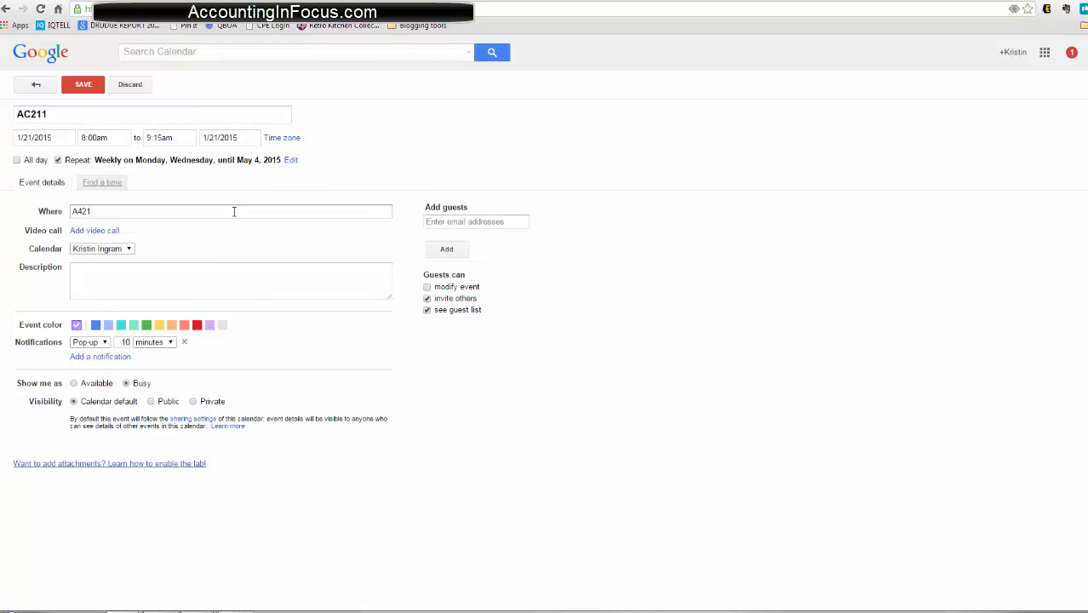
left_click(197, 324)
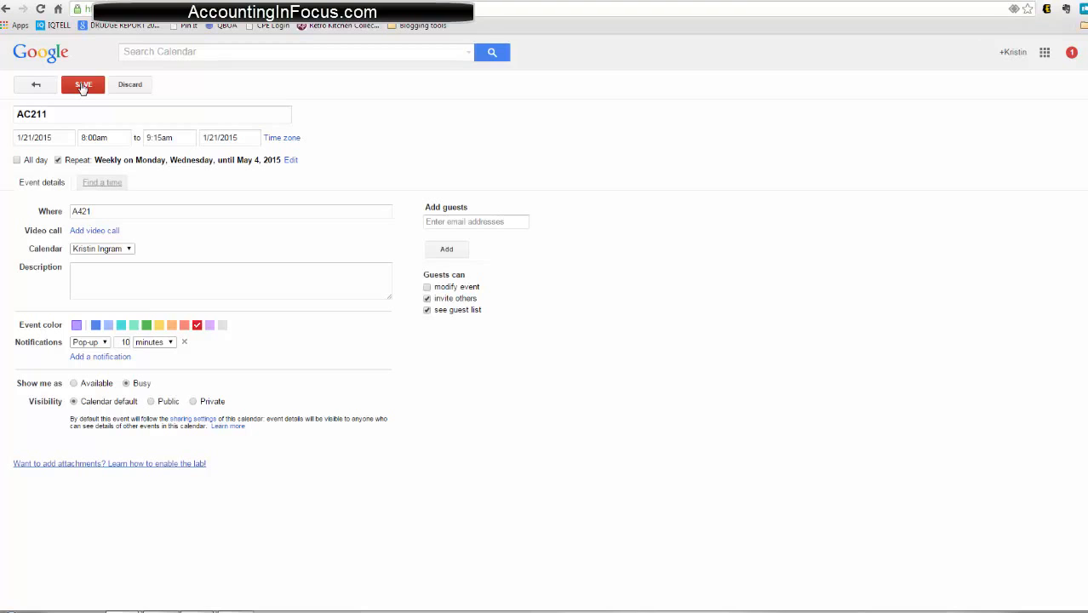
left_click(82, 88)
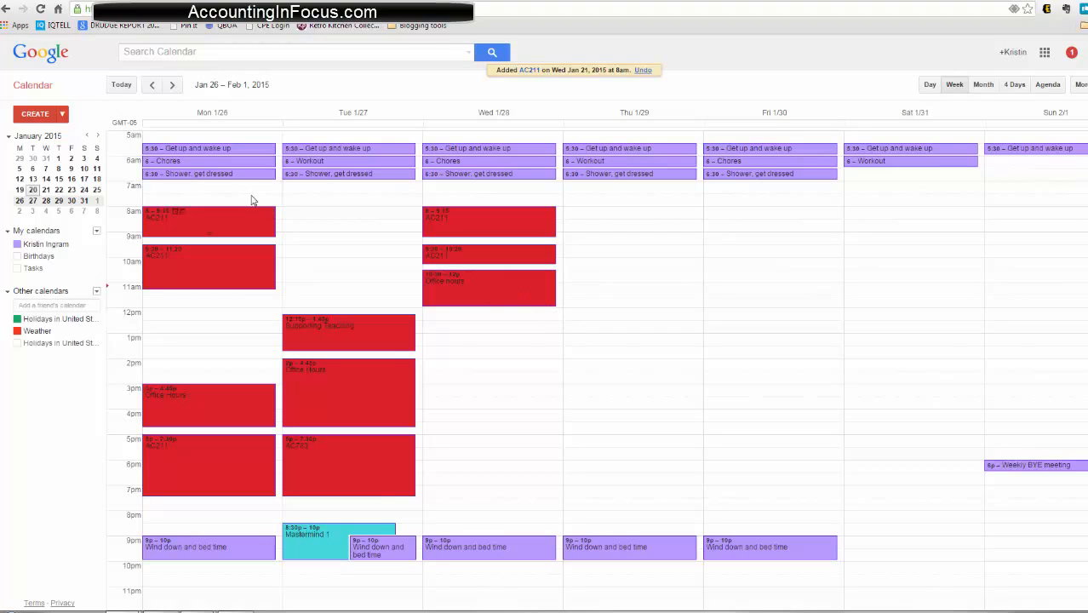
Check the recurring AC211 classes in the following weeks up to Feb 16–22, and return to the week of January 26.
left_click(172, 85)
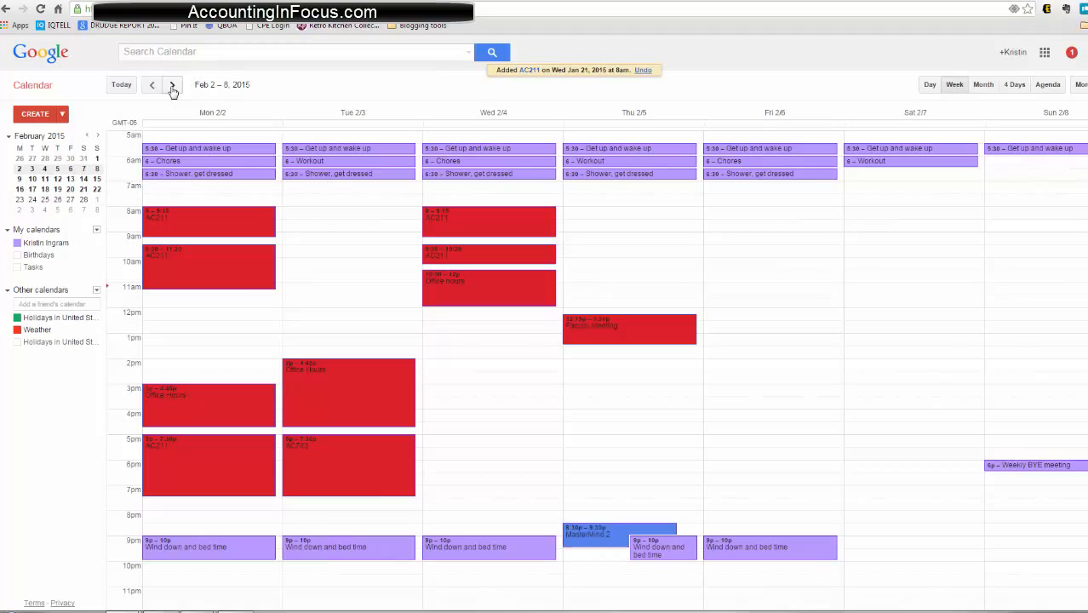
left_click(172, 86)
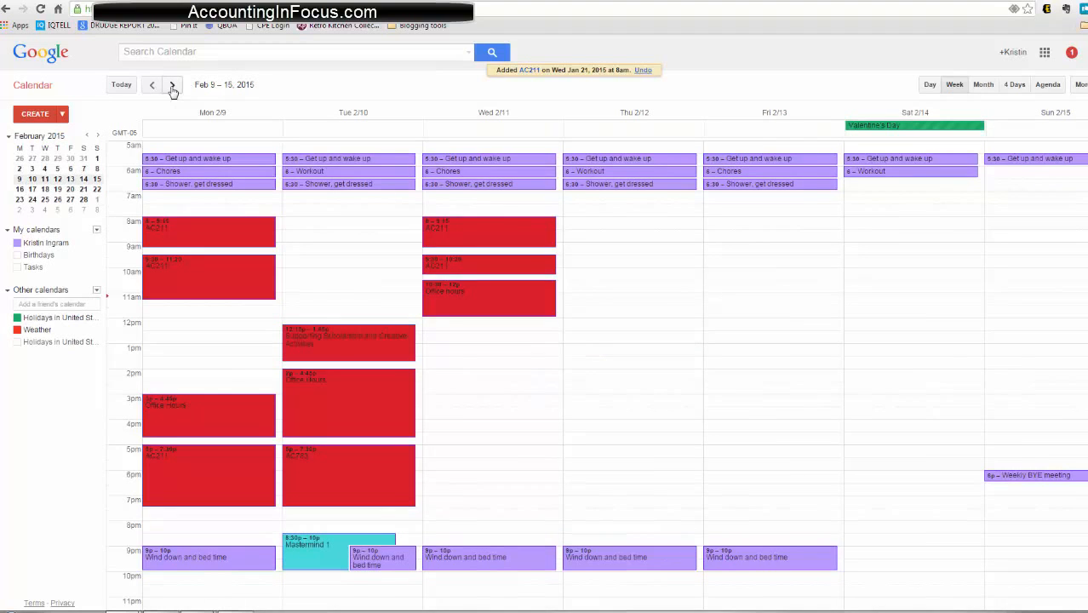
left_click(172, 87)
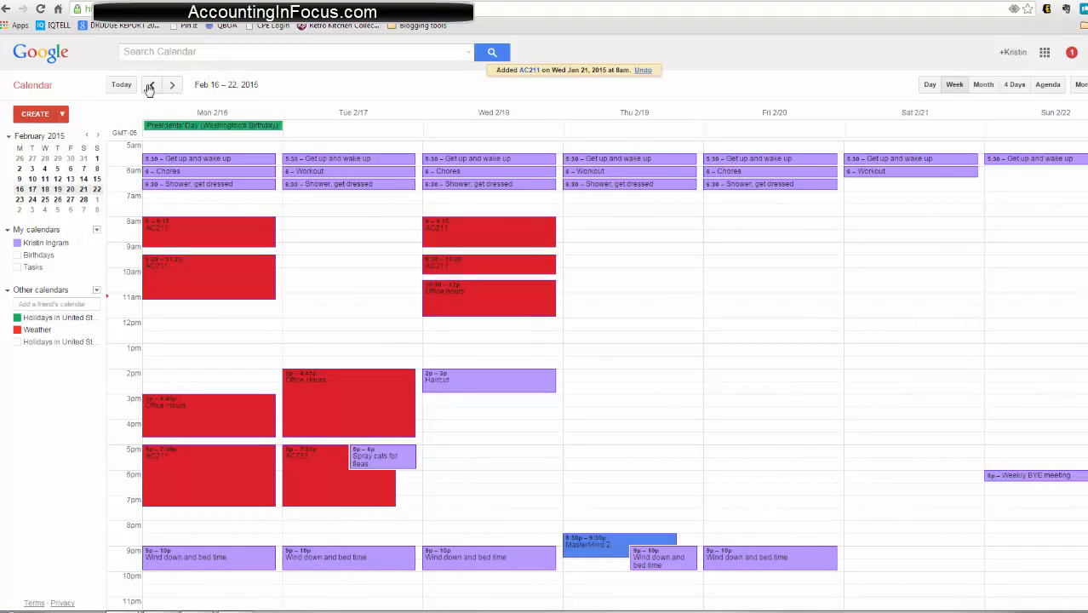
left_click(149, 86)
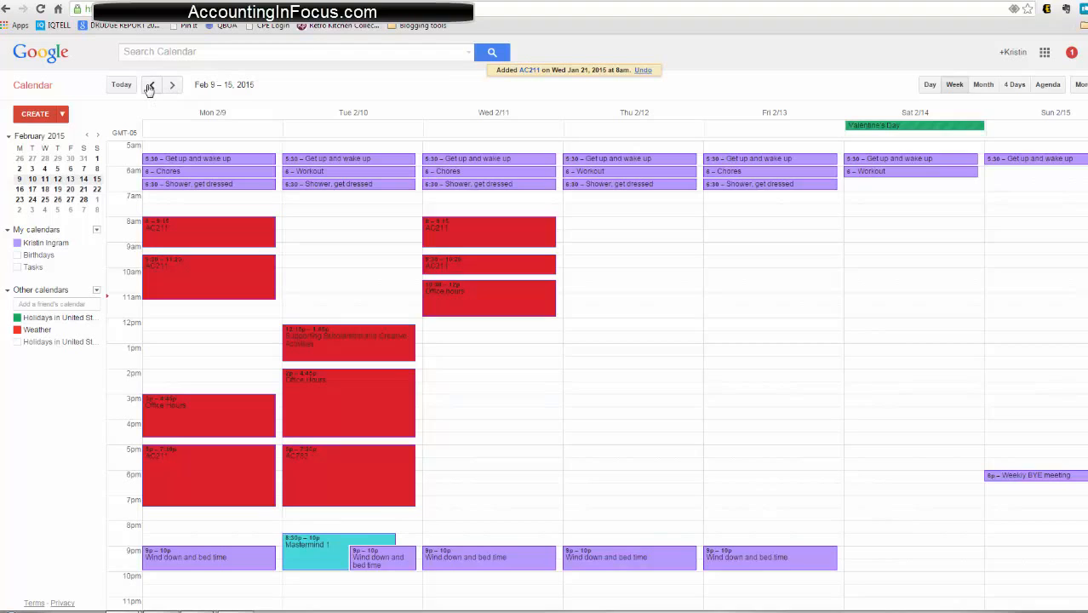
left_click(149, 87)
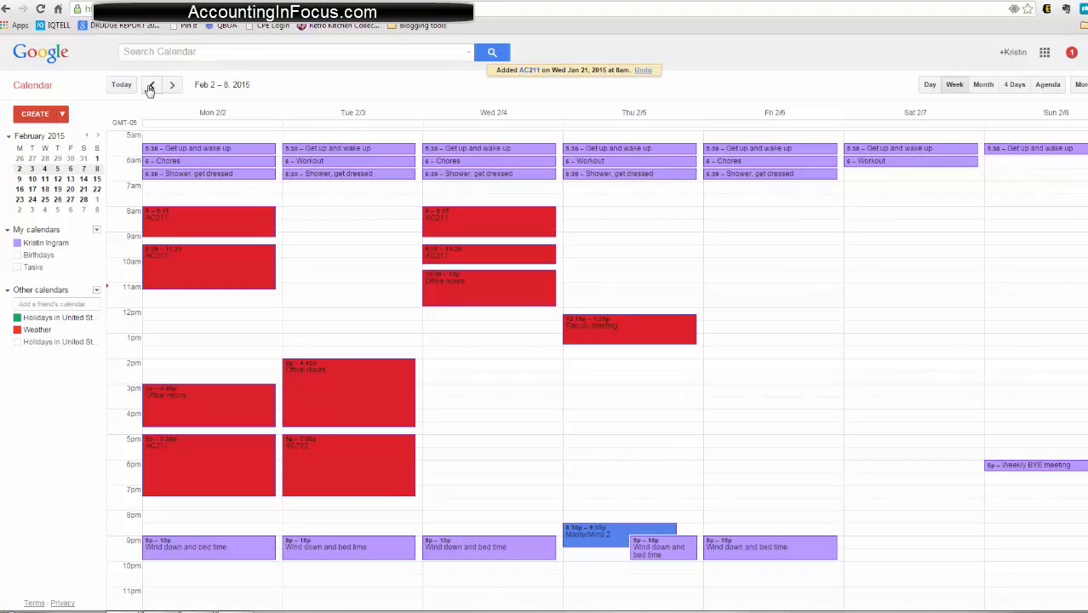
left_click(150, 88)
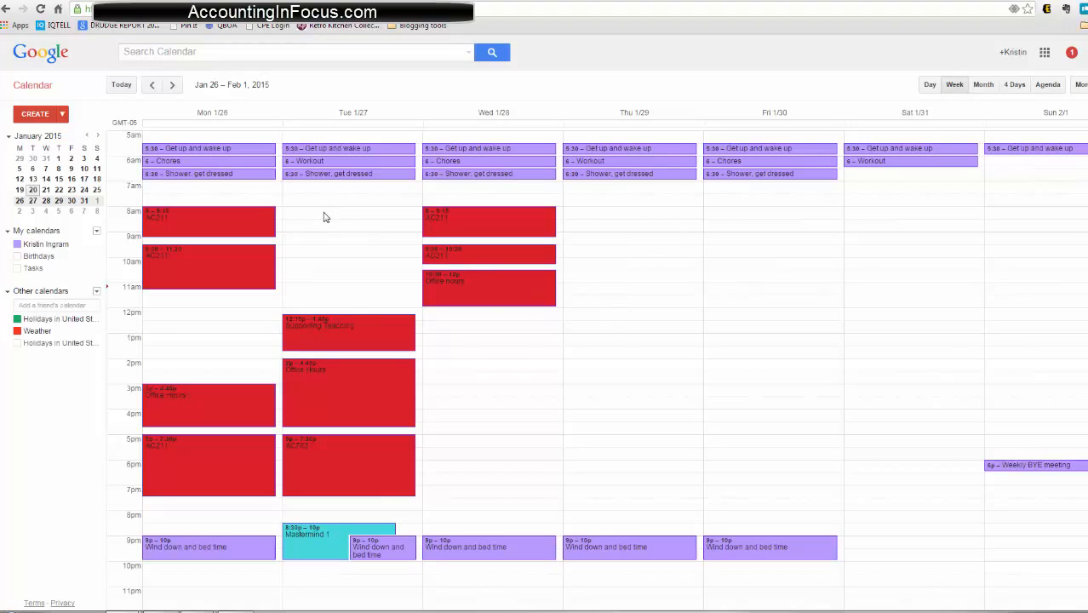
Start an event titled Study for AC211 on Tuesday, January 27, from 8am to 9am, and open its full details.
left_click_drag(324, 217, 325, 234)
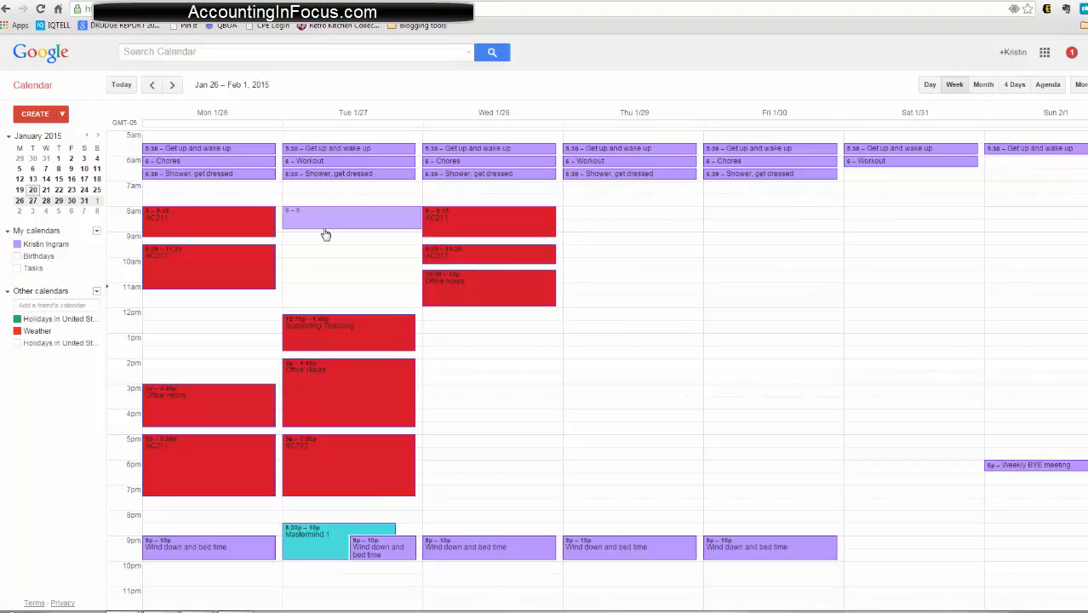
left_click(325, 234)
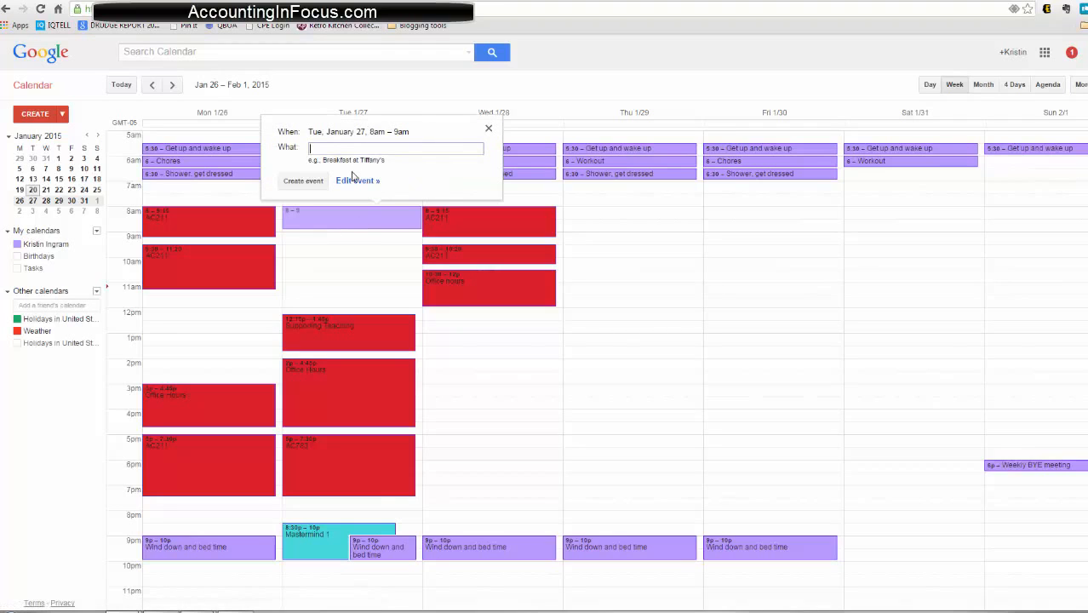
type("Study for AC211")
left_click(362, 181)
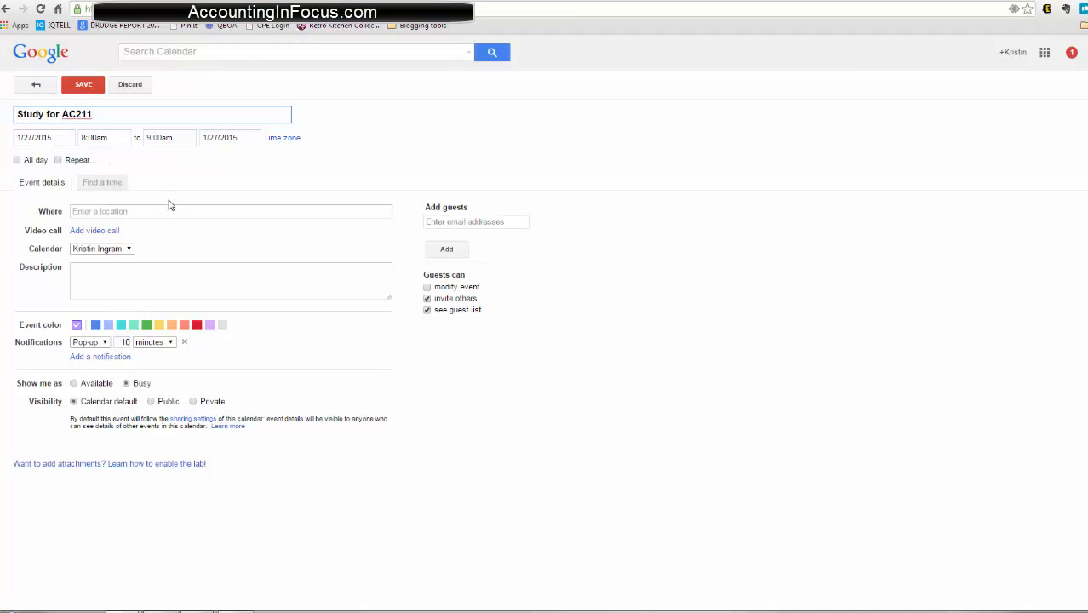
Make the Study for AC211 event repeat weekly on Tuesday and Thursday, ending on 5/5/2015.
left_click(59, 160)
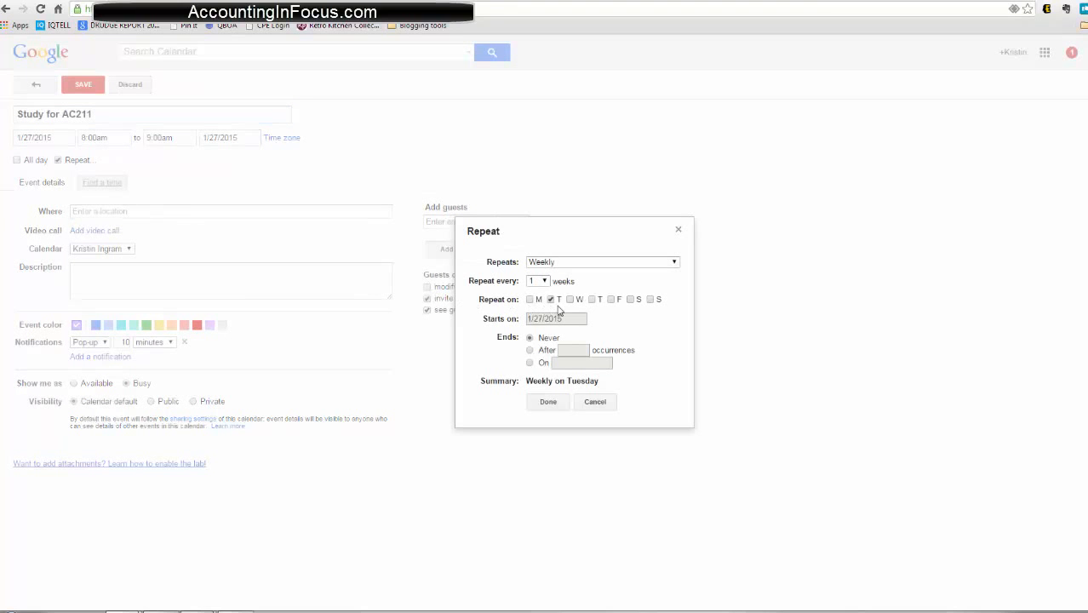
left_click(591, 299)
left_click(530, 362)
left_click(595, 363)
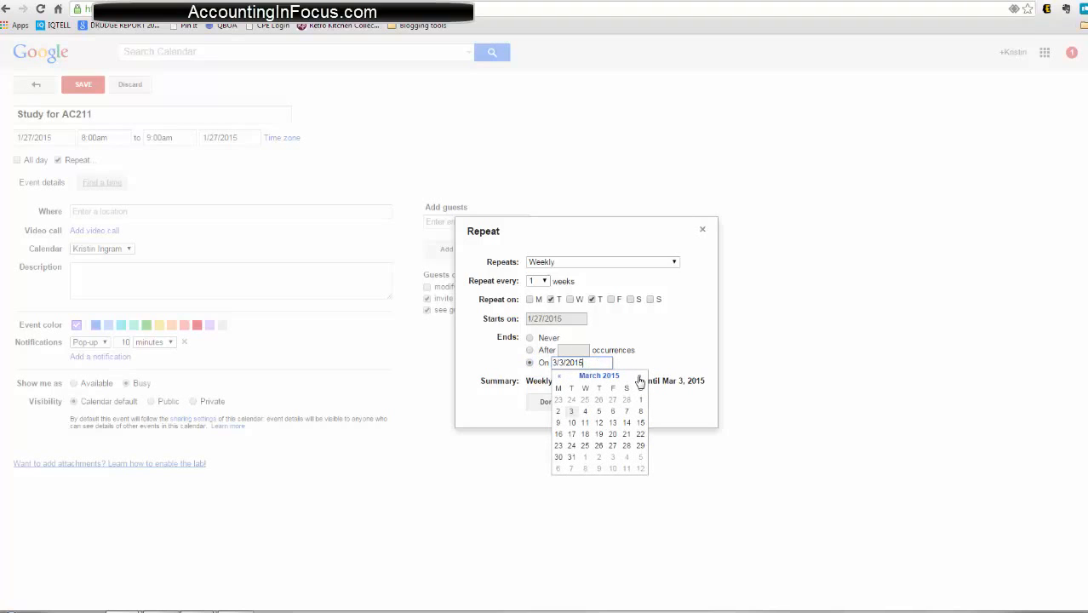
left_click(639, 377)
left_click(639, 377)
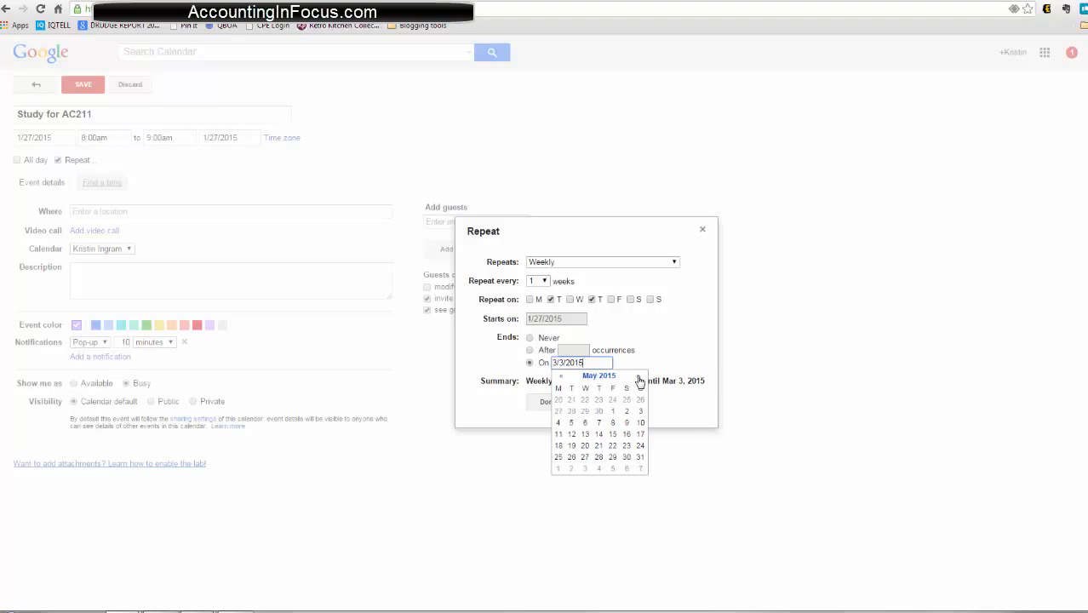
left_click(573, 423)
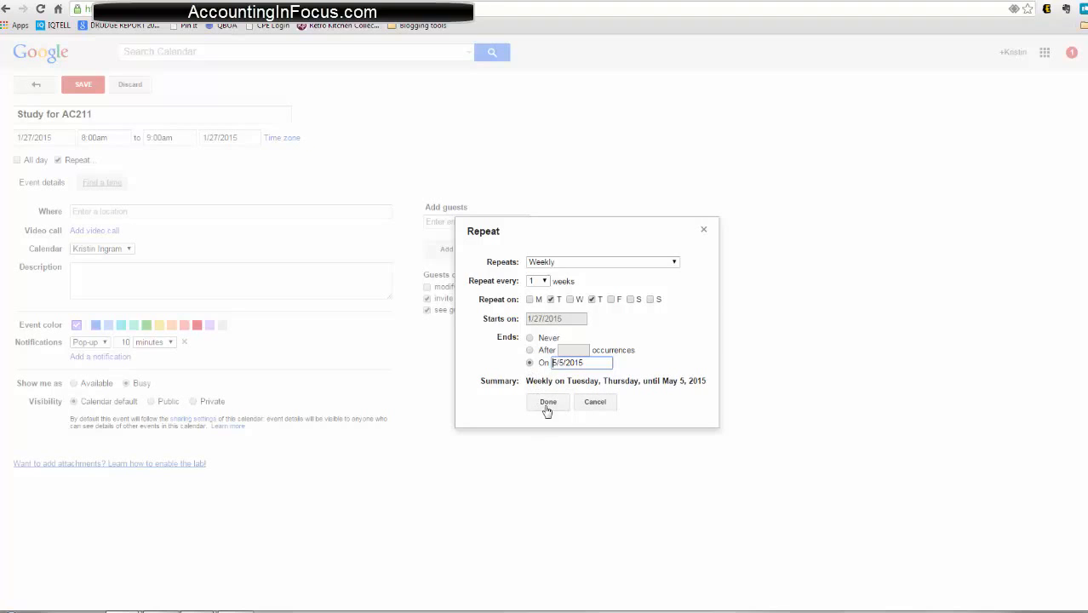
Change the study event's repeat end date to 5/4/2015 and save the event.
left_click(561, 362)
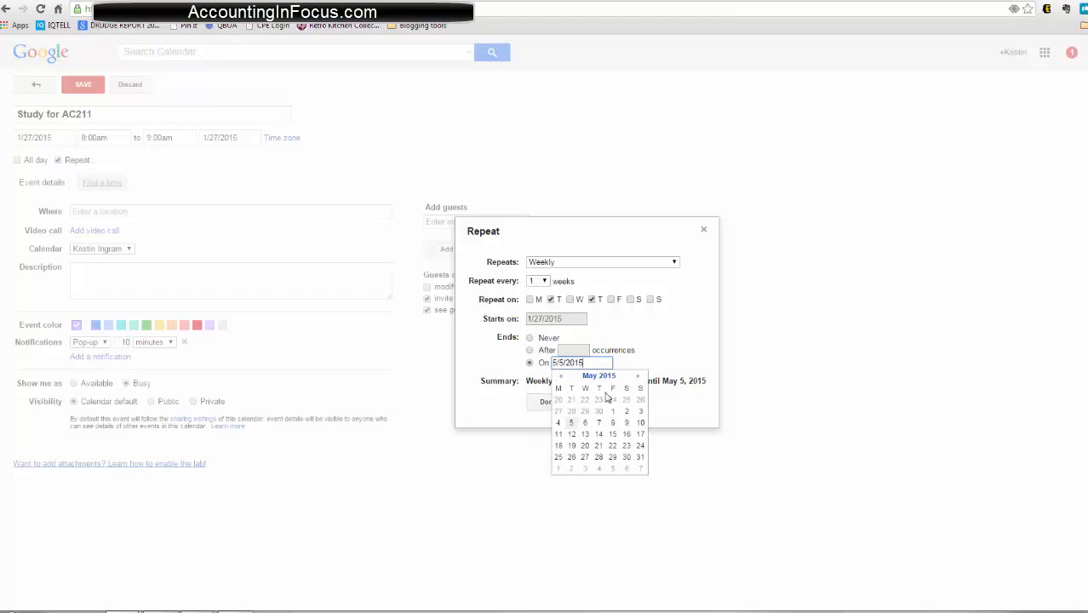
left_click(559, 423)
left_click(546, 402)
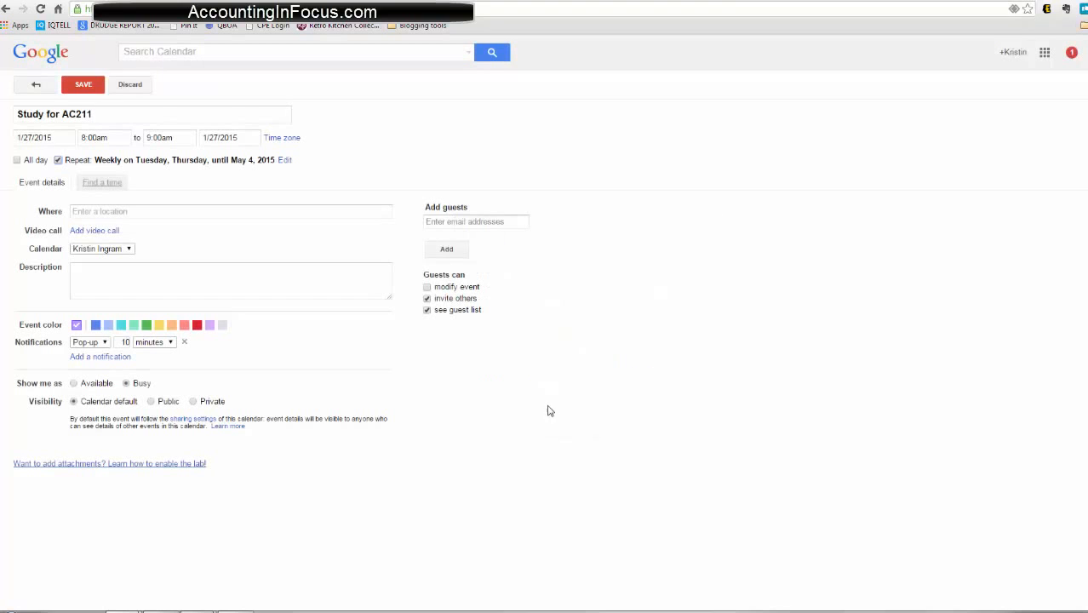
left_click(67, 87)
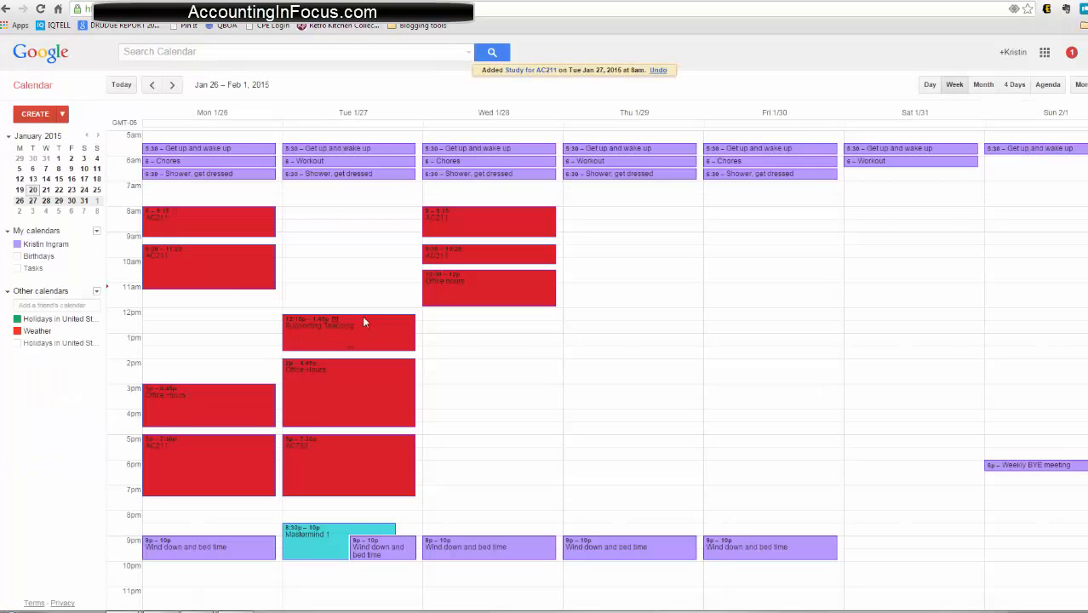